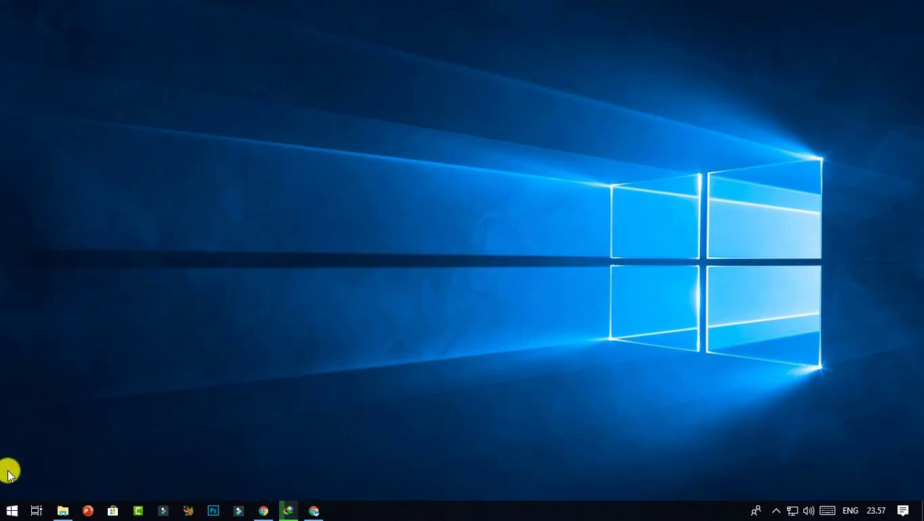
- Launch Registry Editor by running regedit from the Start menu's Run dialog
{"action": "right_click", "coordinate": [7, 512]}
{"action": "left_click", "coordinate": [56, 442]}
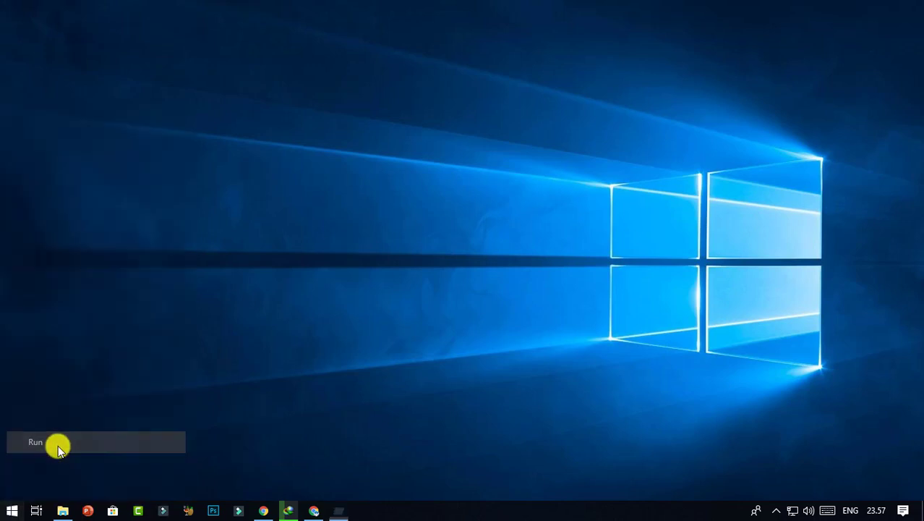
{"action": "type", "text": "regedit"}
{"action": "left_click", "coordinate": [94, 430]}
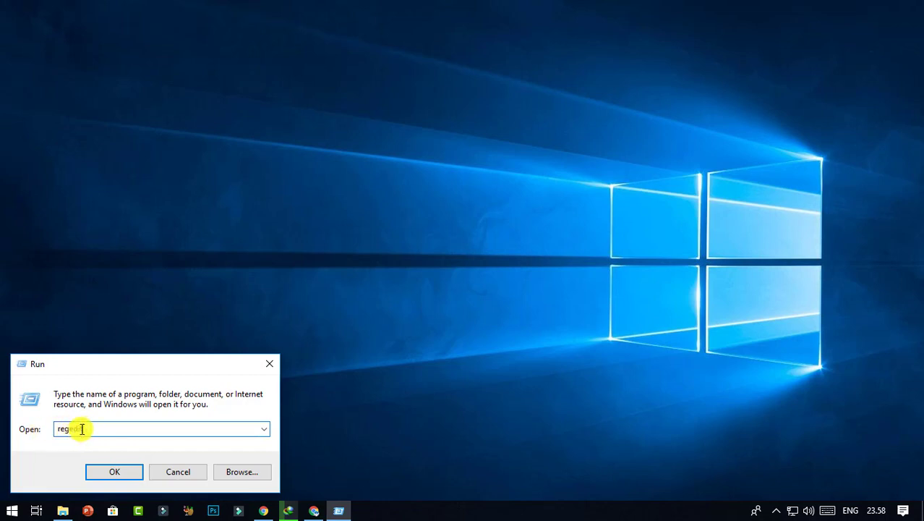
{"action": "left_click", "coordinate": [132, 471]}
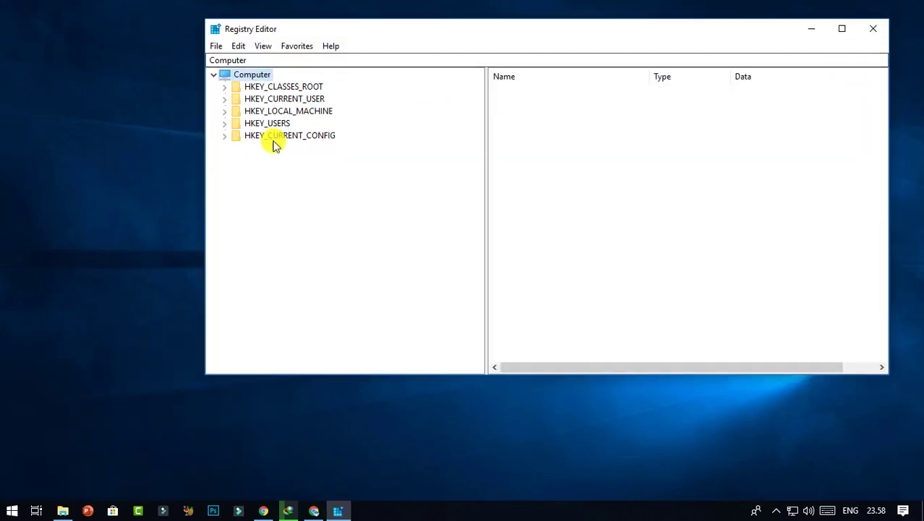
- Maximize Registry Editor and expand HKEY_CURRENT_USER > Software > Microsoft in the key tree
{"action": "left_click", "coordinate": [841, 30]}
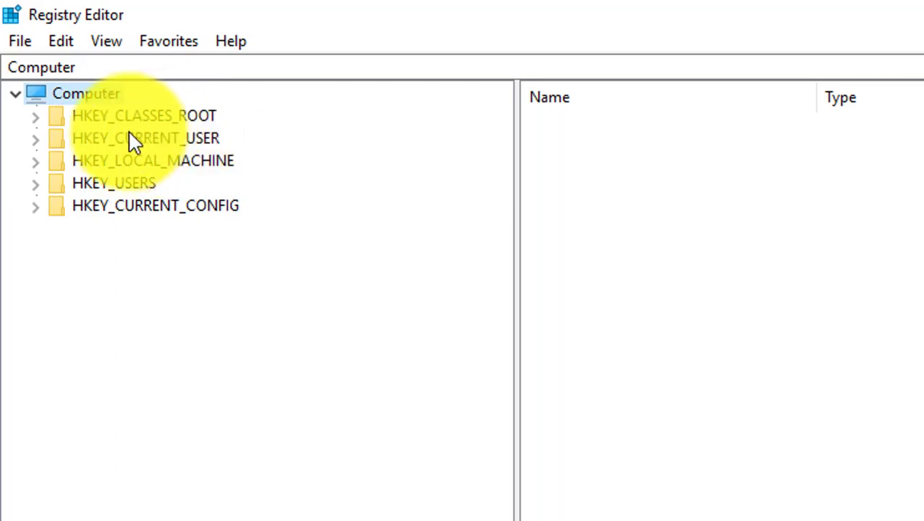
{"action": "left_click", "coordinate": [33, 140]}
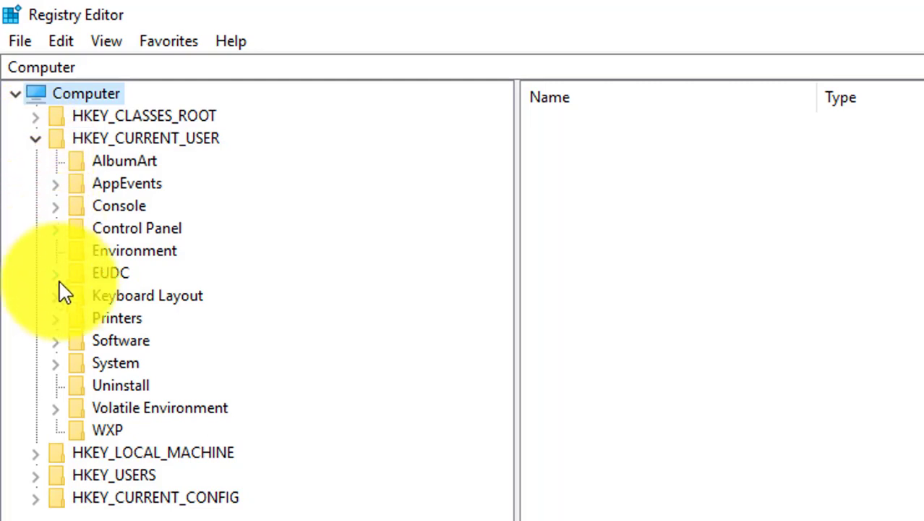
{"action": "left_click", "coordinate": [55, 341]}
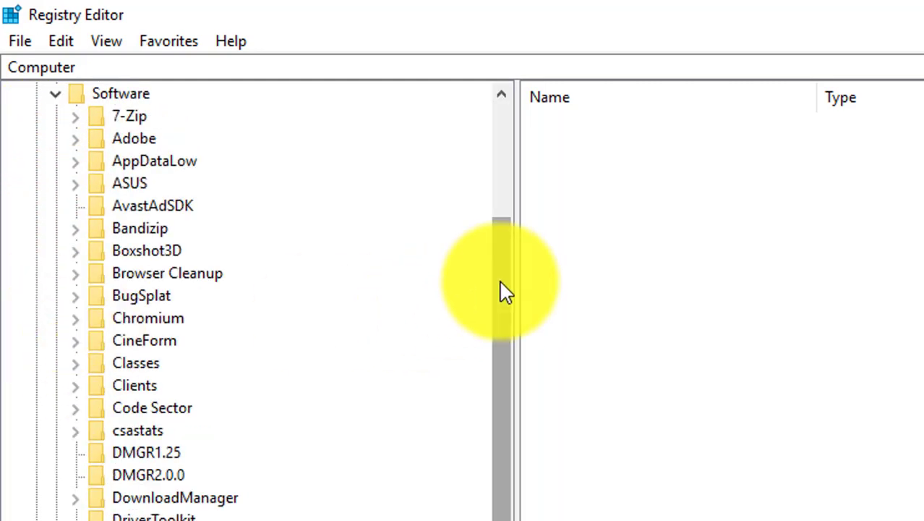
{"action": "mouse_move", "coordinate": [501, 291]}
{"action": "left_mouse_down"}
{"action": "mouse_move", "coordinate": [495, 363]}
{"action": "mouse_move", "coordinate": [480, 402]}
{"action": "left_mouse_up"}
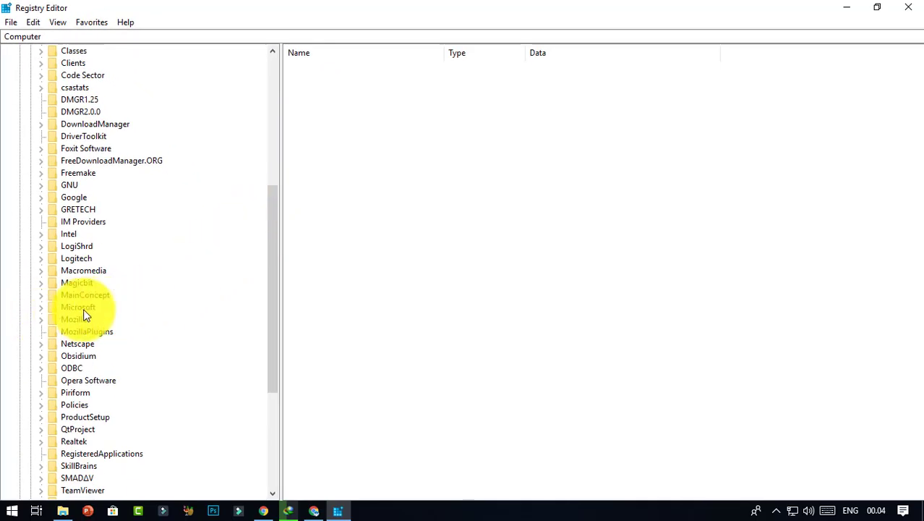
{"action": "left_click", "coordinate": [41, 308]}
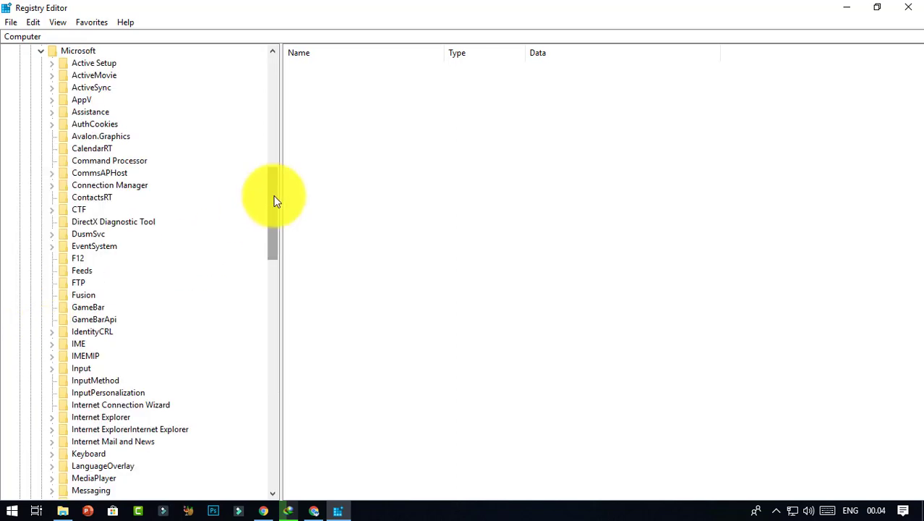
{"action": "left_click_drag", "start_coordinate": [276, 200], "coordinate": [276, 242]}
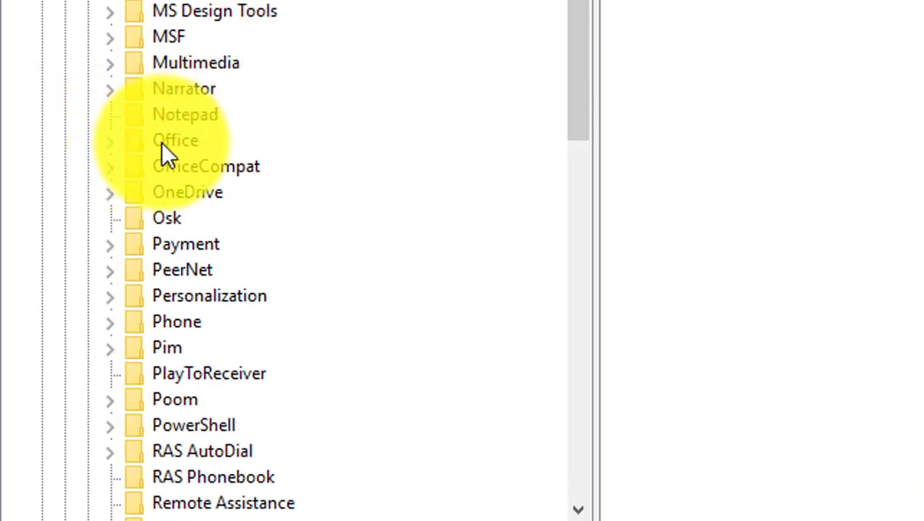
- Expand Microsoft > Office > 16.0 > PowerPoint to list its subkeys, including Options
{"action": "left_click", "coordinate": [109, 144]}
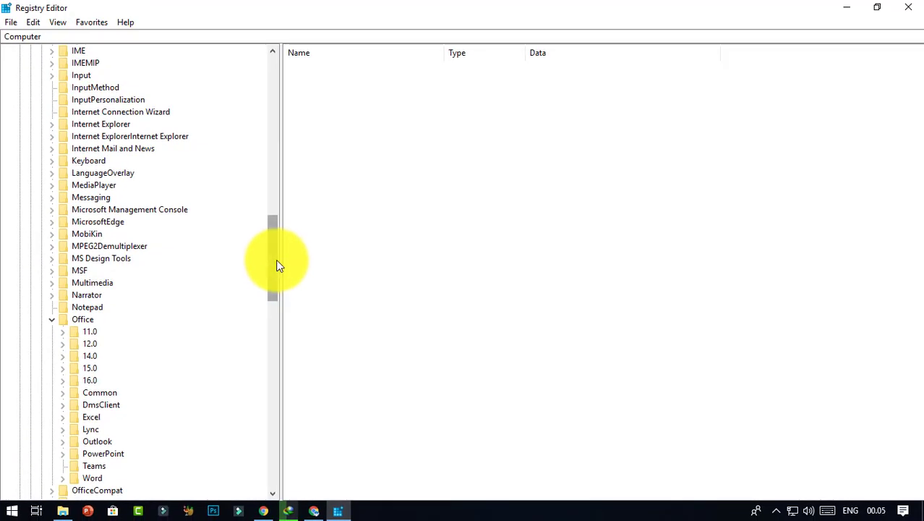
{"action": "left_click_drag", "start_coordinate": [279, 264], "coordinate": [278, 286]}
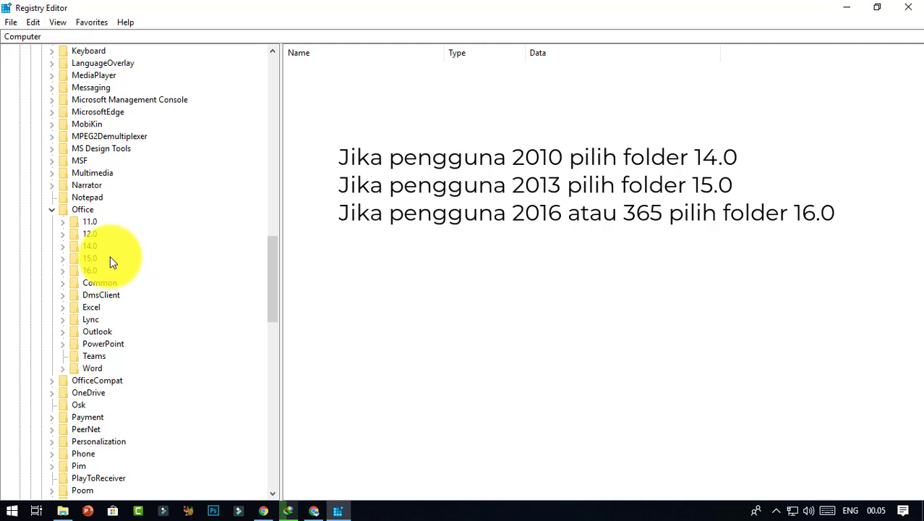
{"action": "left_click", "coordinate": [65, 270]}
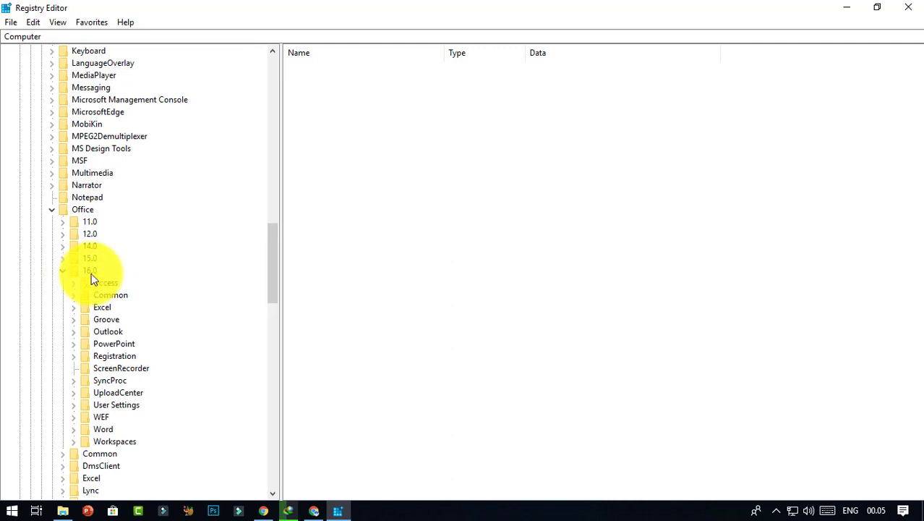
{"action": "scroll", "coordinate": [275, 262], "scroll_direction": "down", "scroll_amount": 1}
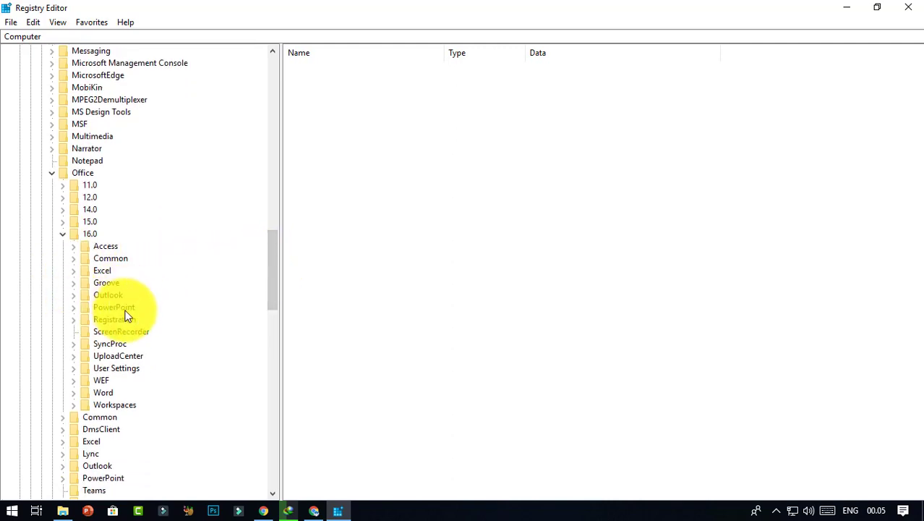
{"action": "left_click", "coordinate": [74, 308]}
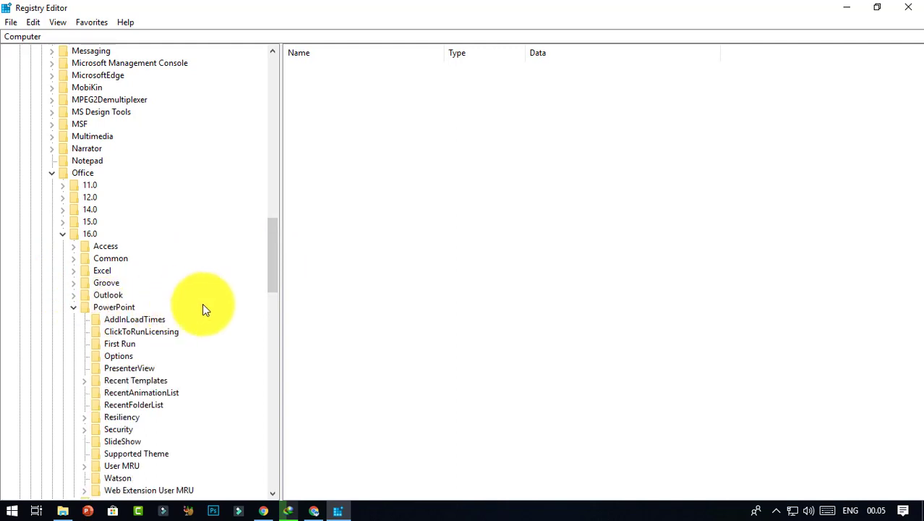
- Set ExportBitmapResolution under PowerPoint\Options to 300 decimal and close Registry Editor
{"action": "left_click", "coordinate": [119, 356]}
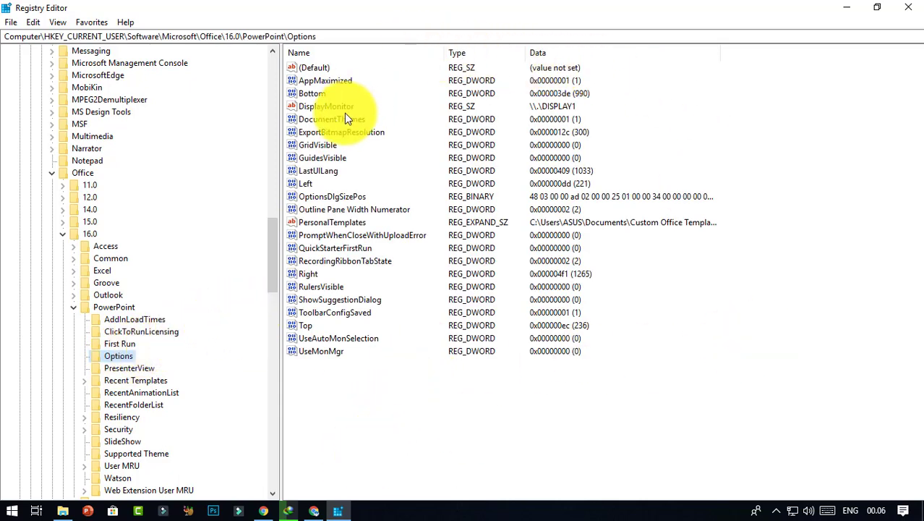
{"action": "left_click", "coordinate": [378, 133]}
{"action": "right_click", "coordinate": [382, 137]}
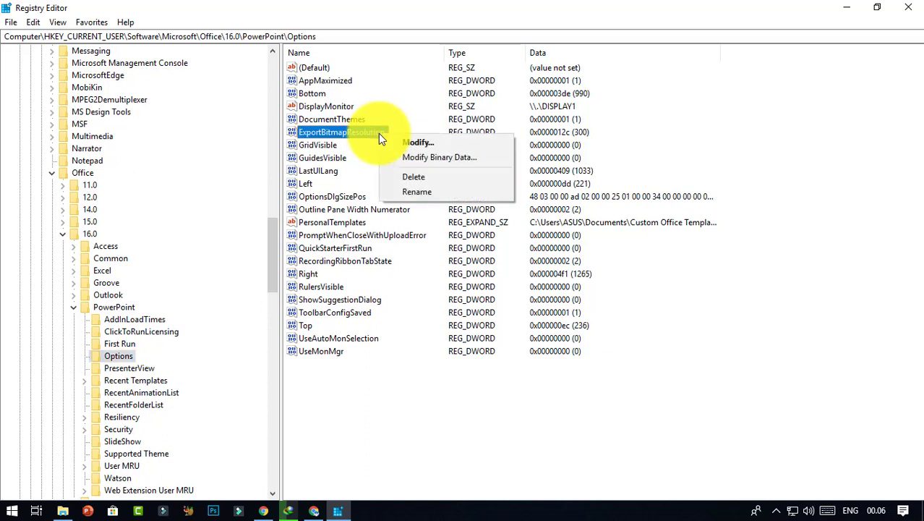
{"action": "left_click", "coordinate": [445, 142]}
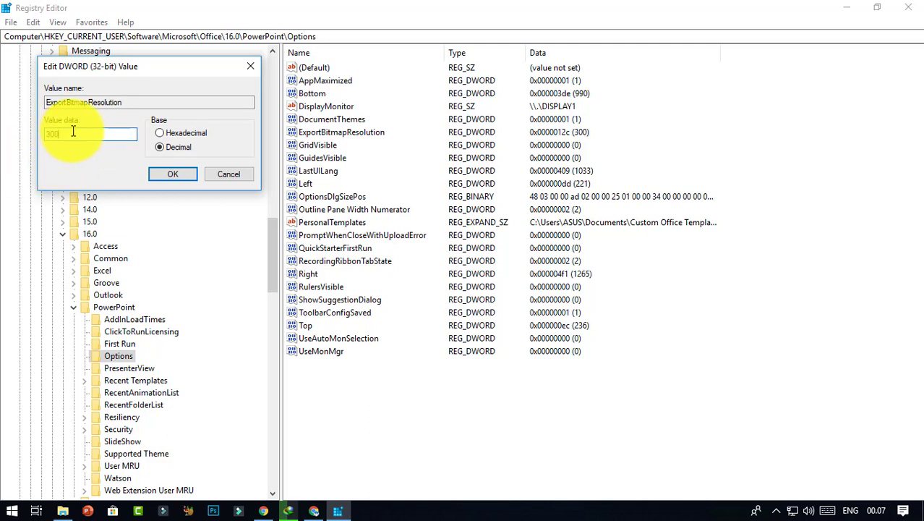
{"action": "left_click", "coordinate": [186, 176]}
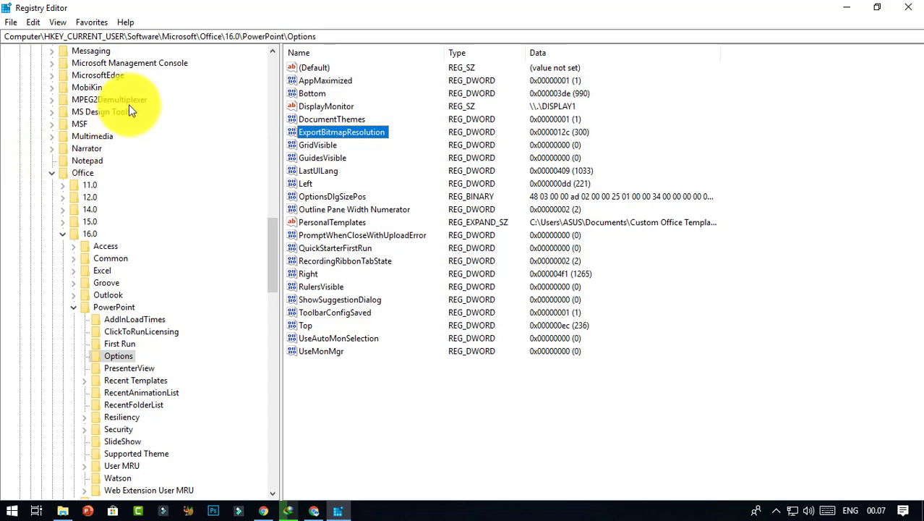
{"action": "left_click", "coordinate": [897, 9]}
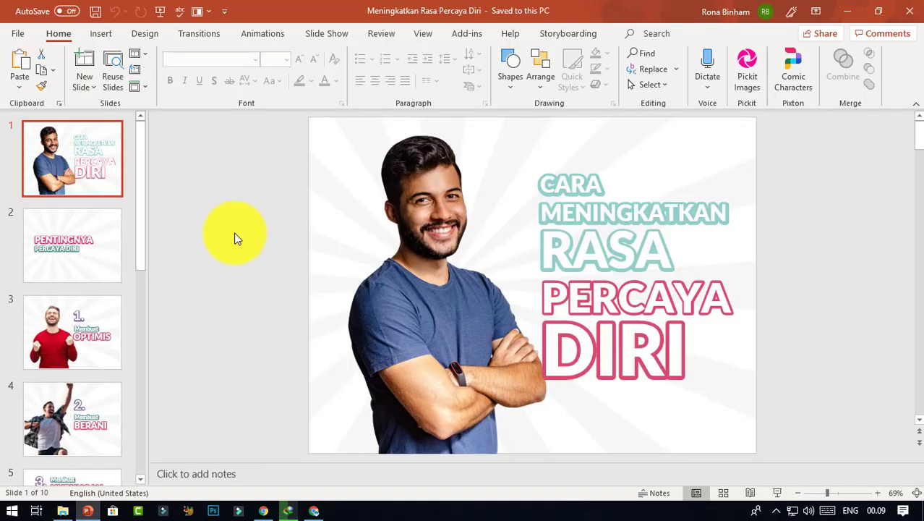
- Open the File backstage Info page for the Meningkatkan Rasa Percaya Diri presentation
{"action": "left_click", "coordinate": [176, 242]}
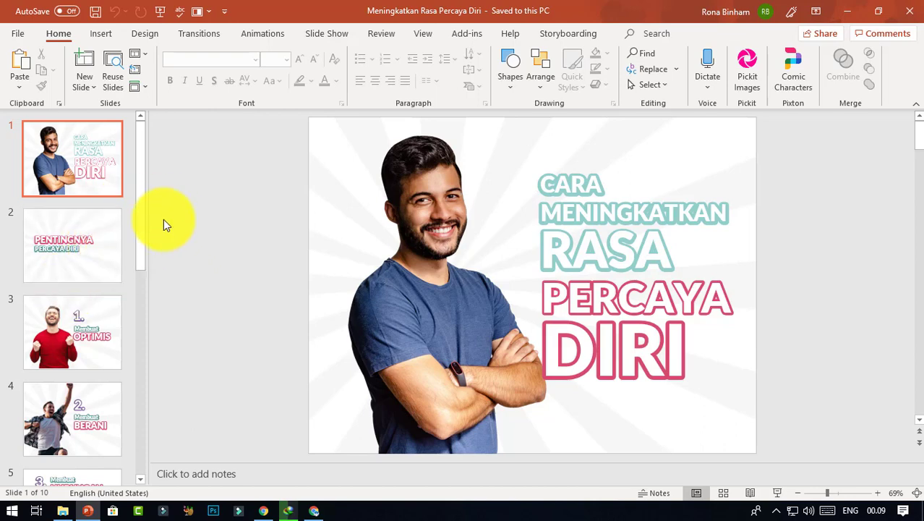
{"action": "left_click", "coordinate": [20, 34]}
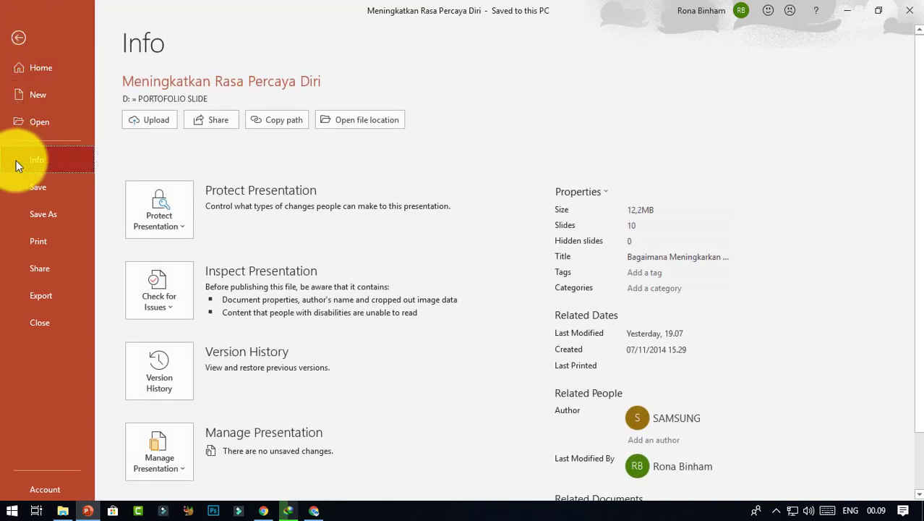
- Save the presentation to the Pictures folder as JPEG File Interchange Format
{"action": "left_click", "coordinate": [66, 216]}
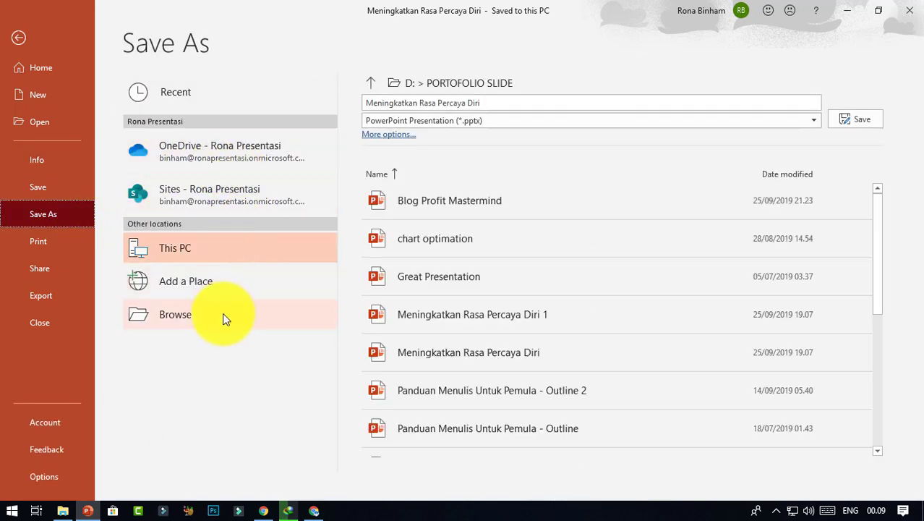
{"action": "left_click", "coordinate": [223, 315]}
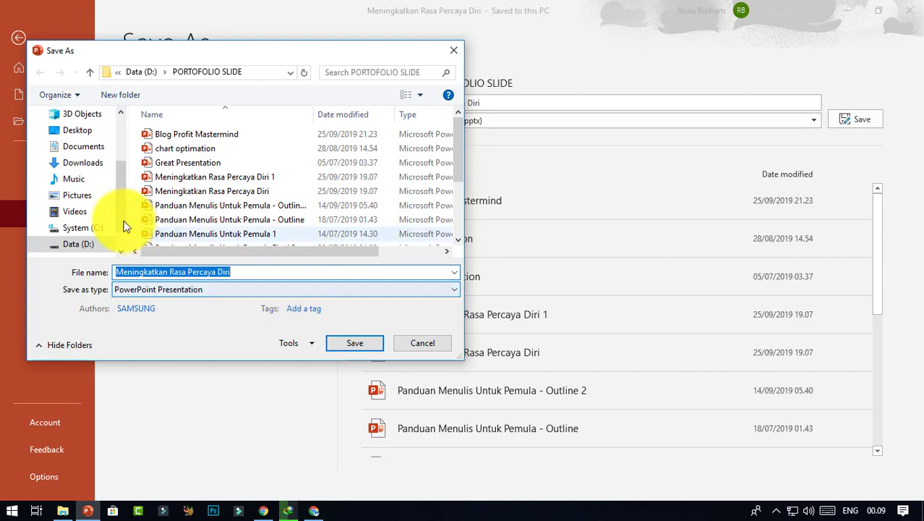
{"action": "left_click", "coordinate": [68, 196]}
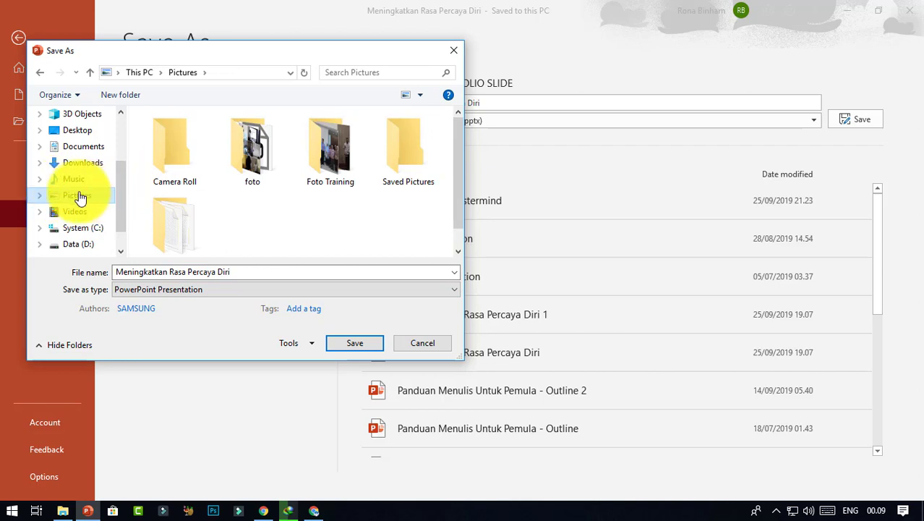
{"action": "left_click", "coordinate": [239, 272]}
{"action": "left_click", "coordinate": [247, 272]}
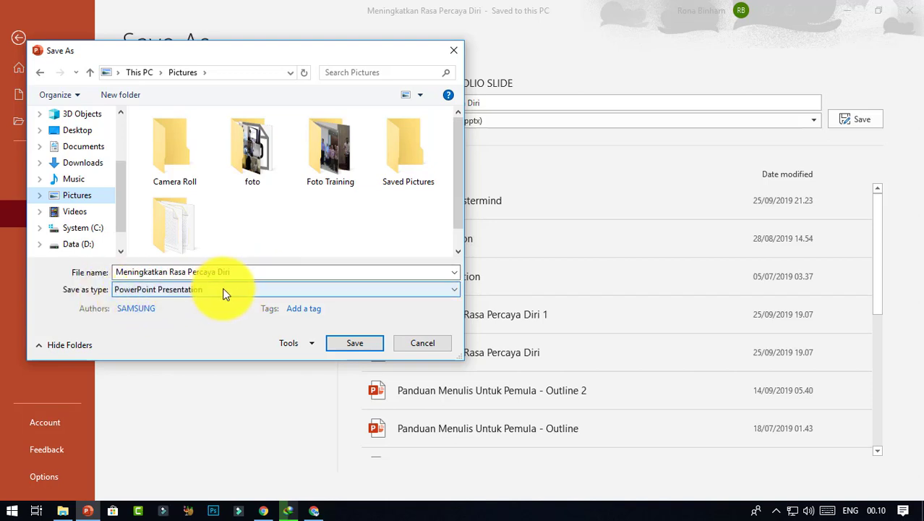
{"action": "left_click", "coordinate": [356, 287]}
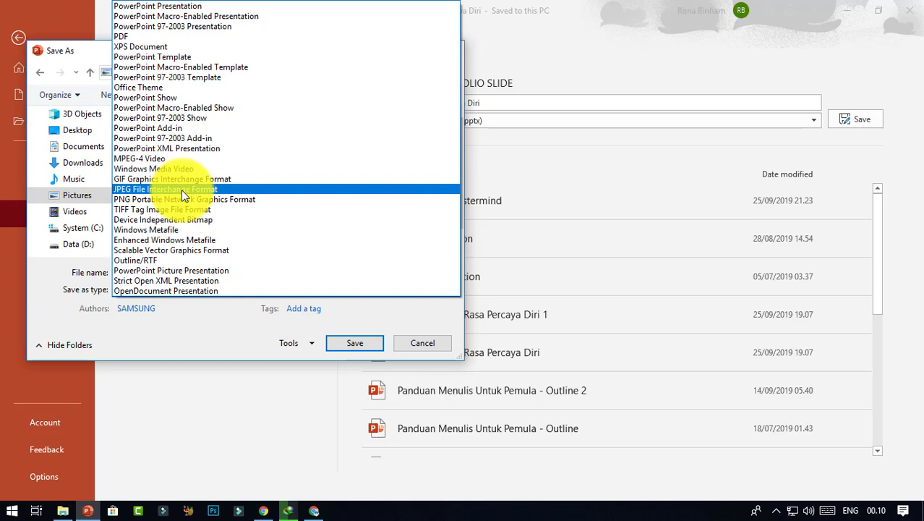
{"action": "left_click", "coordinate": [182, 189]}
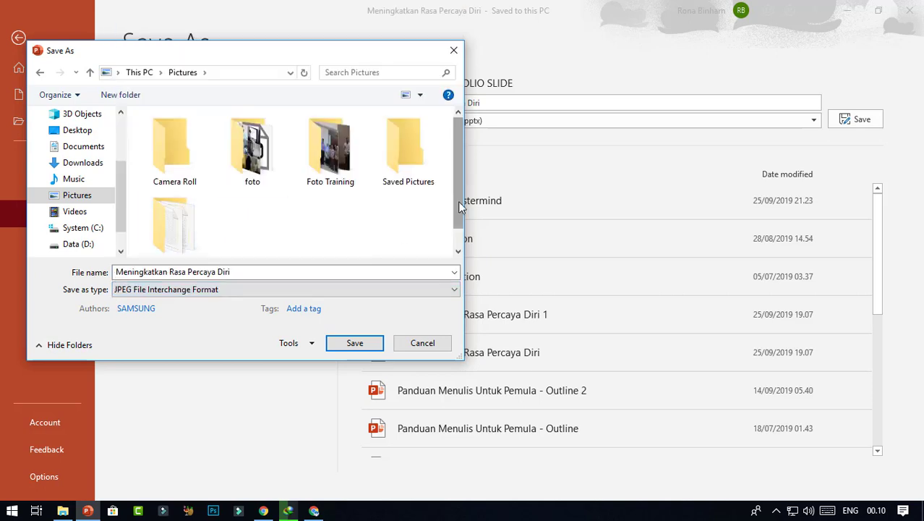
{"action": "left_click", "coordinate": [369, 347]}
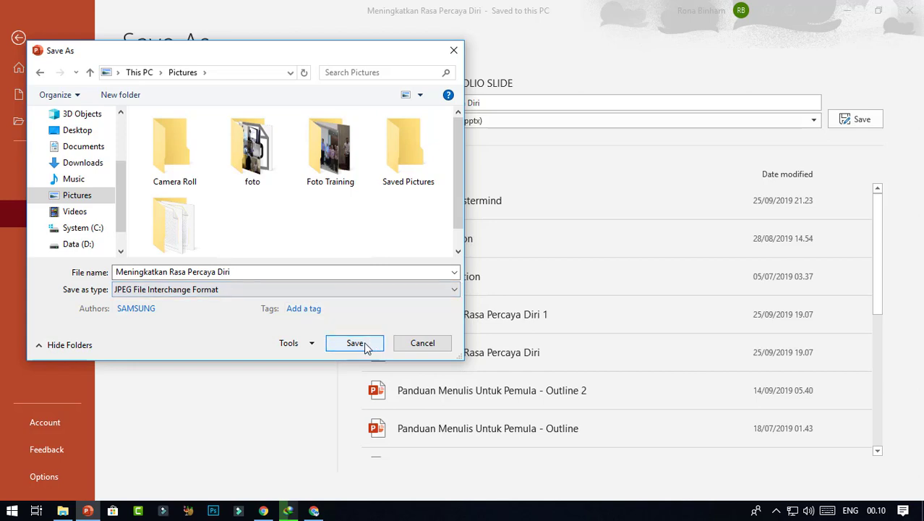
- Export All Slides as separate JPEG files and dismiss the completion message
{"action": "left_click", "coordinate": [367, 347]}
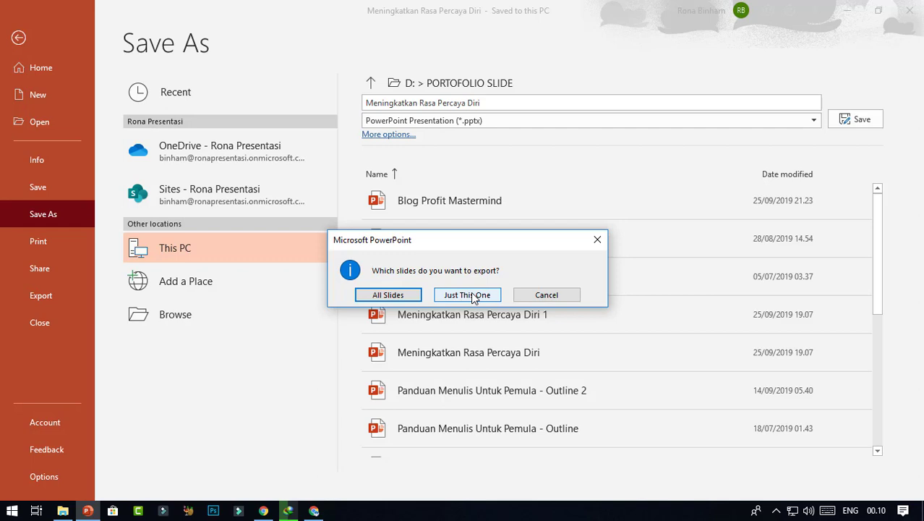
{"action": "left_click", "coordinate": [394, 293]}
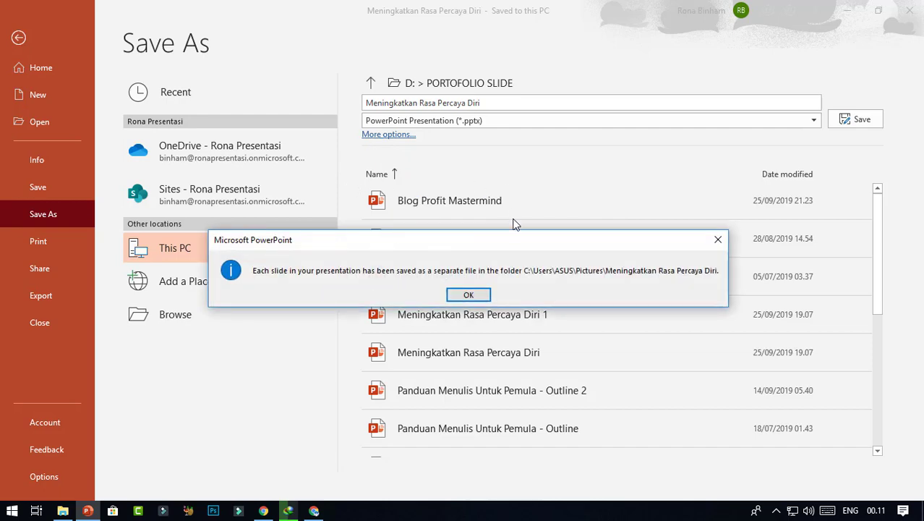
{"action": "left_click", "coordinate": [479, 294]}
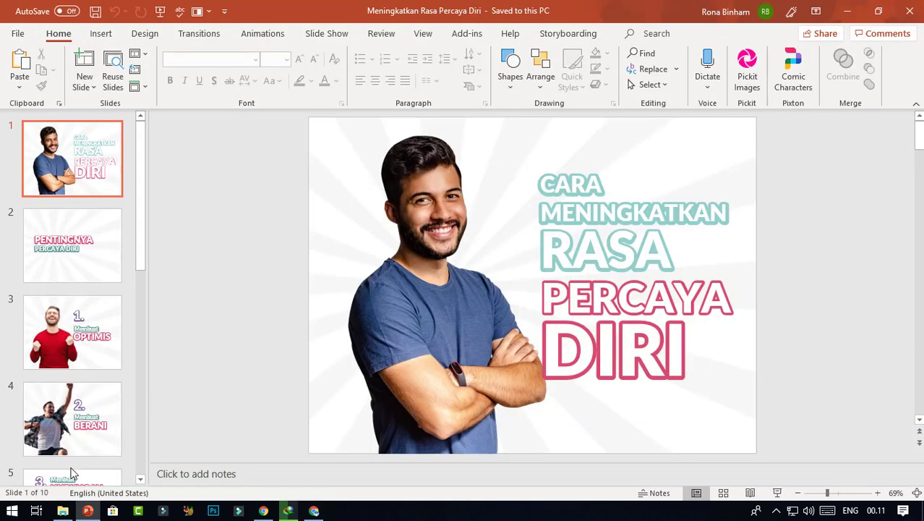
{"action": "left_click", "coordinate": [63, 511]}
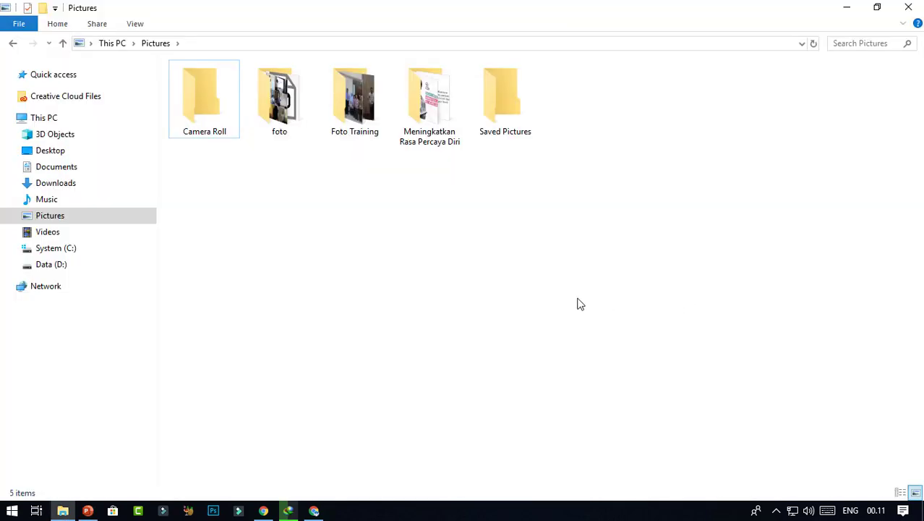
- Open the Meningkatkan Rasa Percaya Diri folder and view Slide1 in Windows Photo Viewer
{"action": "double_click", "coordinate": [438, 98]}
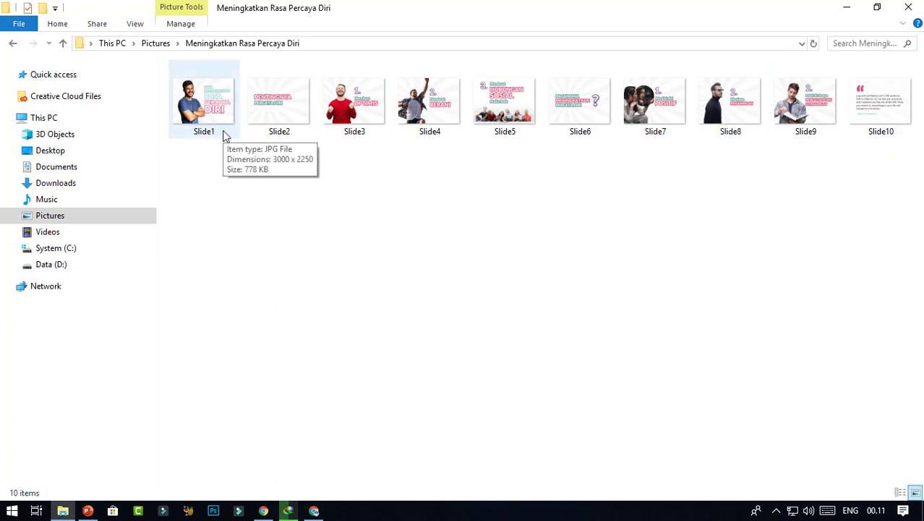
{"action": "left_click", "coordinate": [216, 132]}
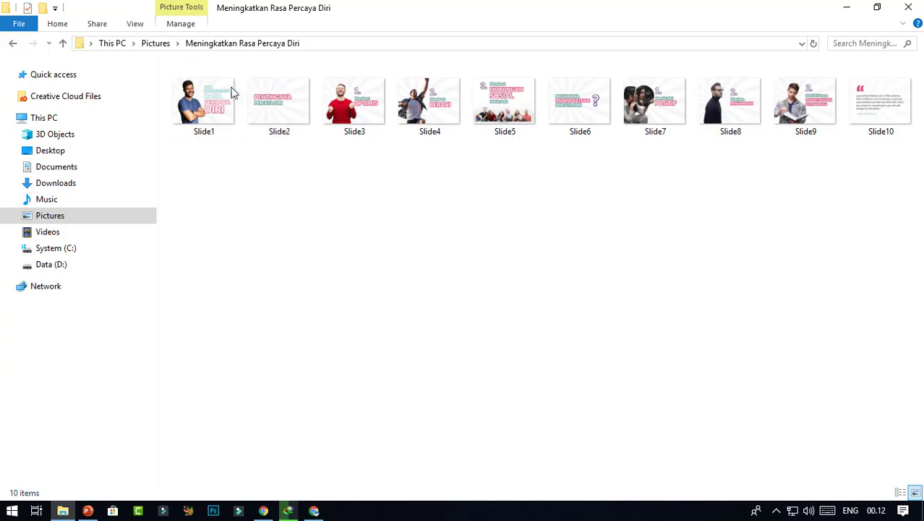
{"action": "double_click", "coordinate": [217, 95]}
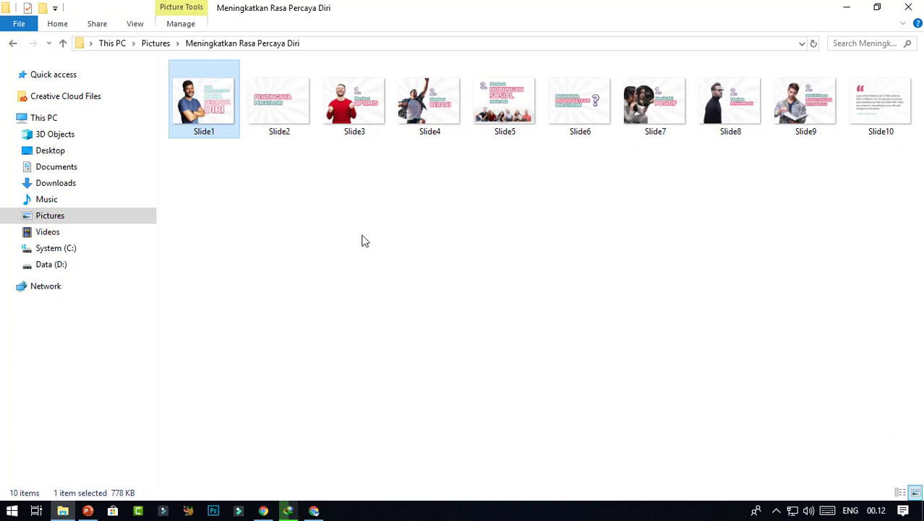
{"action": "key", "text": "Return"}
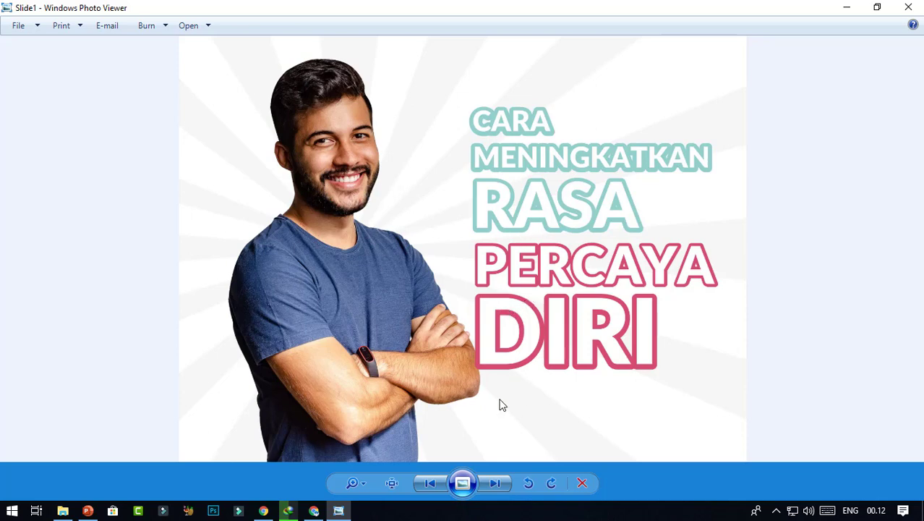
- Browse forward through the slide images to Slide5, then back to Slide1
{"action": "left_click", "coordinate": [497, 483]}
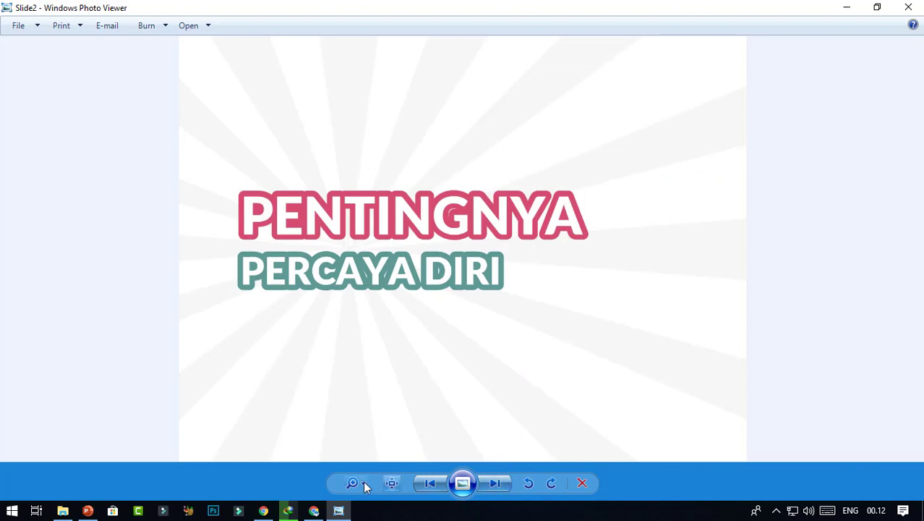
{"action": "left_click", "coordinate": [495, 489]}
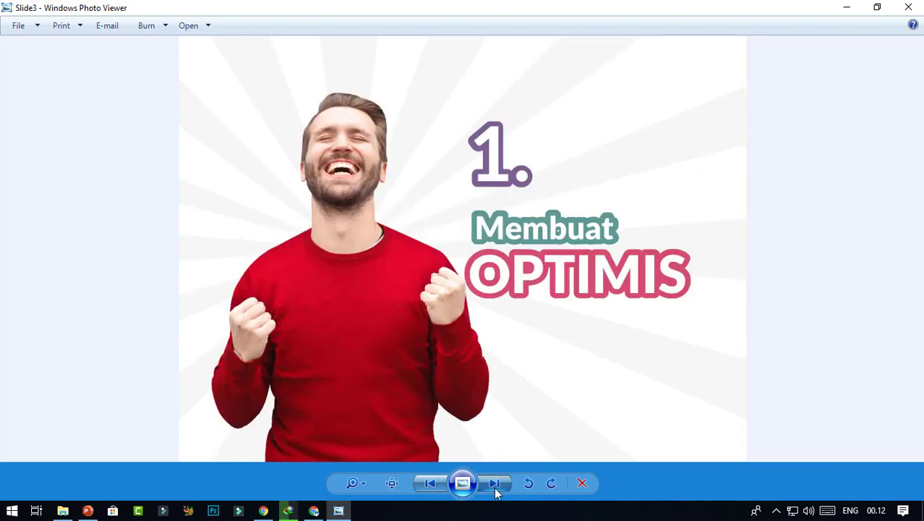
{"action": "left_click", "coordinate": [496, 492]}
{"action": "left_click", "coordinate": [496, 495]}
{"action": "left_click", "coordinate": [429, 484]}
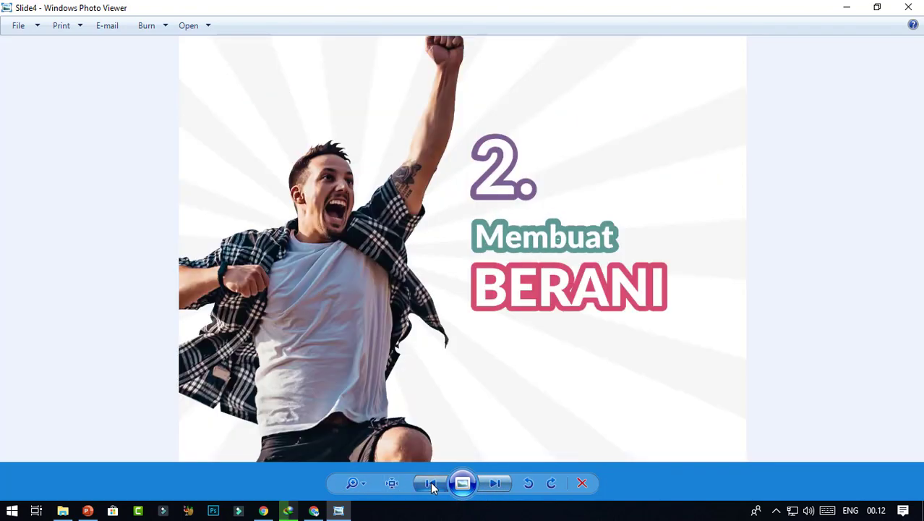
{"action": "left_click", "coordinate": [433, 487]}
{"action": "left_click", "coordinate": [433, 487]}
{"action": "left_click", "coordinate": [433, 487]}
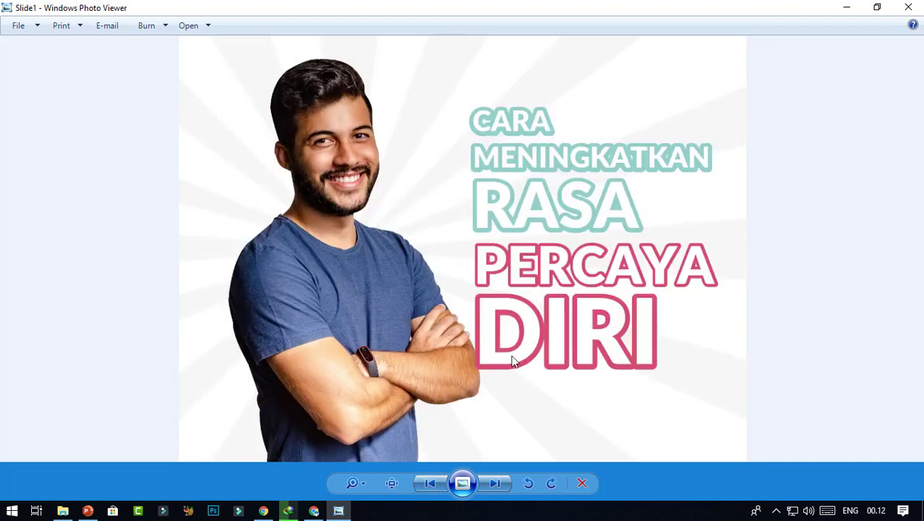
- Zoom deep into Slide1 and pan across the word CARA and the man's face
{"action": "scroll", "coordinate": [445, 317], "scroll_direction": "up", "scroll_amount": 2}
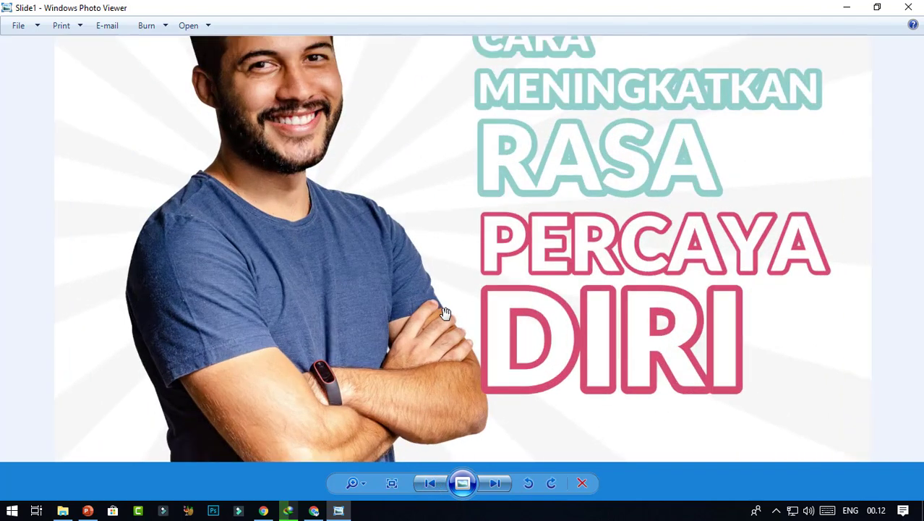
{"action": "scroll", "coordinate": [447, 311], "scroll_direction": "up", "scroll_amount": 1}
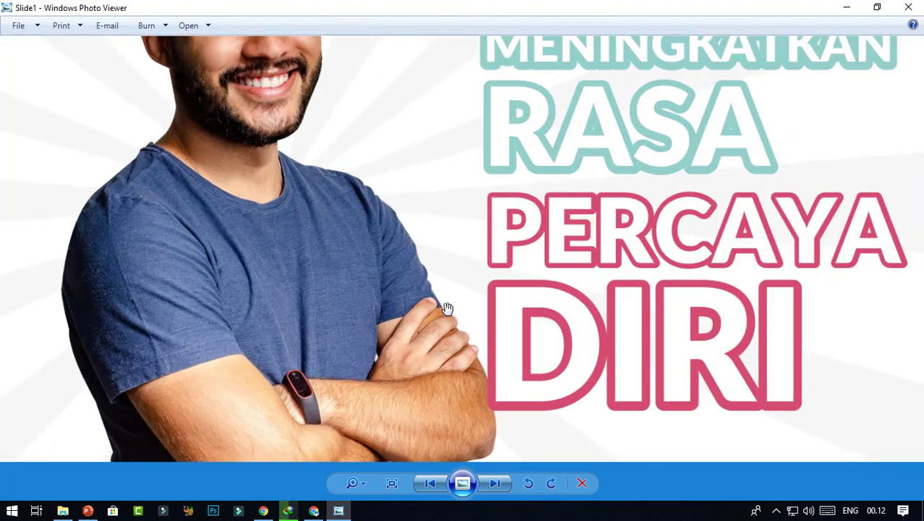
{"action": "scroll", "coordinate": [447, 309], "scroll_direction": "up", "scroll_amount": 1}
{"action": "left_click_drag", "start_coordinate": [454, 233], "coordinate": [498, 364]}
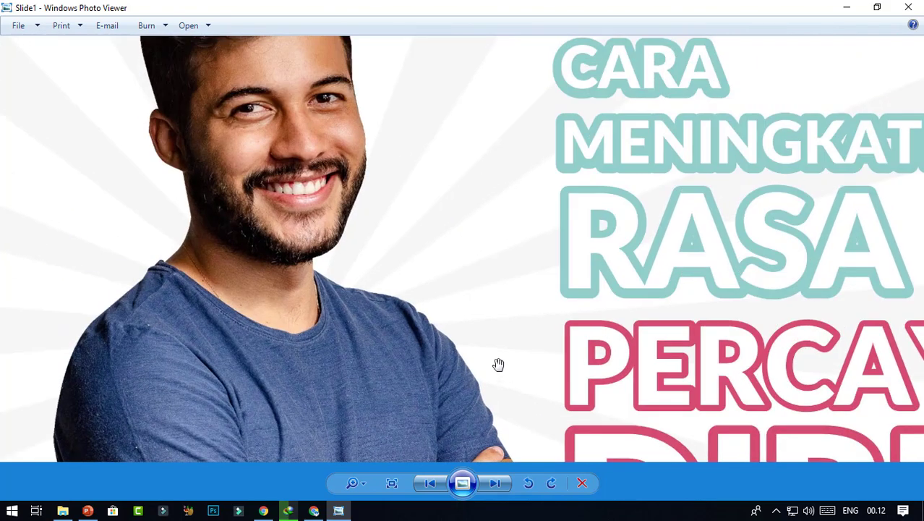
{"action": "scroll", "coordinate": [442, 340], "scroll_direction": "up", "scroll_amount": 1}
{"action": "scroll", "coordinate": [466, 268], "scroll_direction": "down", "scroll_amount": 1}
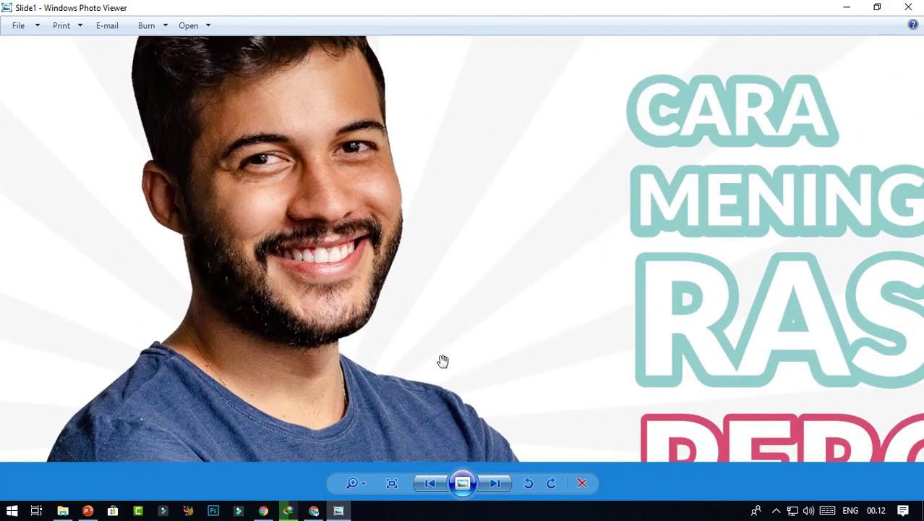
{"action": "scroll", "coordinate": [447, 348], "scroll_direction": "up", "scroll_amount": 1}
{"action": "left_click_drag", "start_coordinate": [456, 297], "coordinate": [551, 405]}
{"action": "left_click_drag", "start_coordinate": [529, 246], "coordinate": [530, 306]}
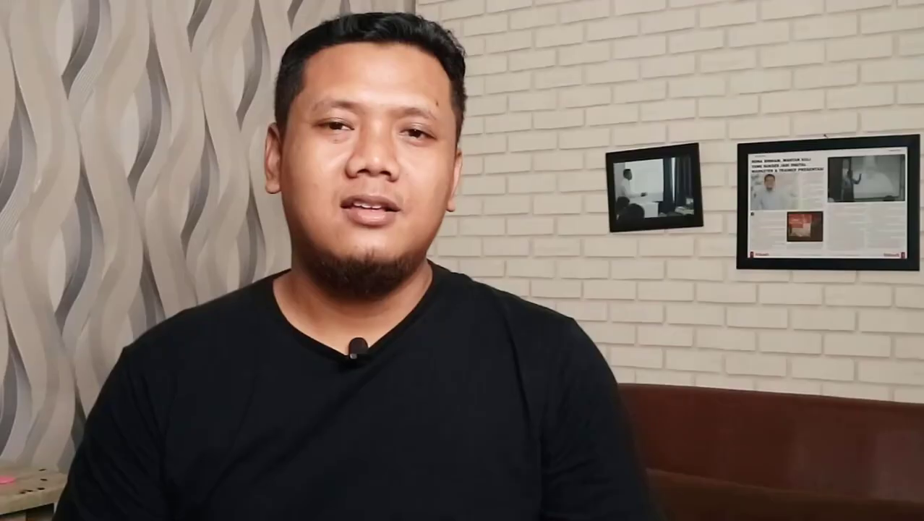